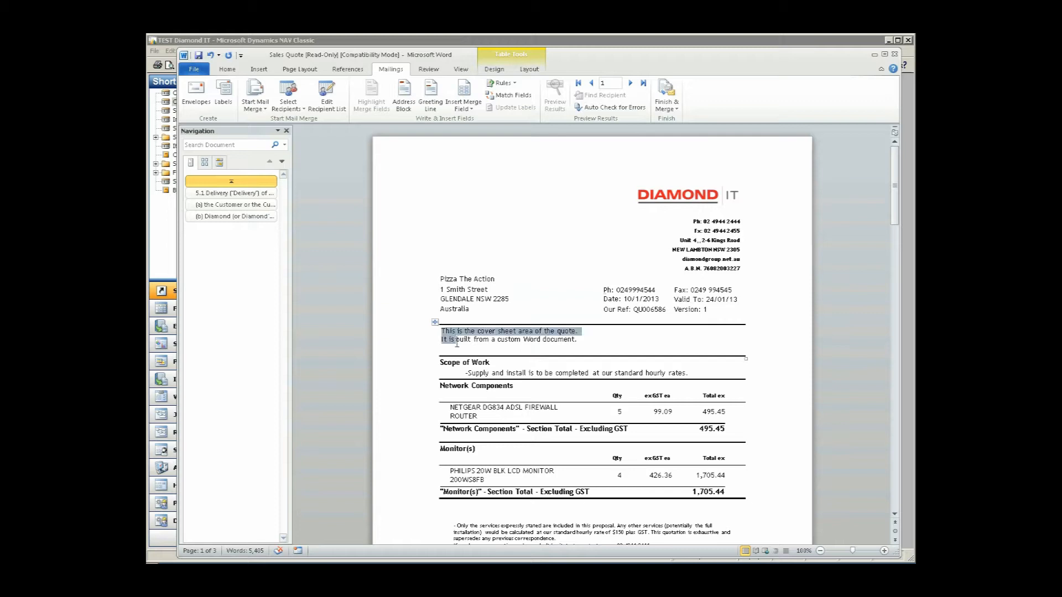
Examine the Word sales quote's cover text, scope of work, item sections, order summary, payment amounts and sign-off area
{"action": "left_click", "coordinate": [691, 366]}
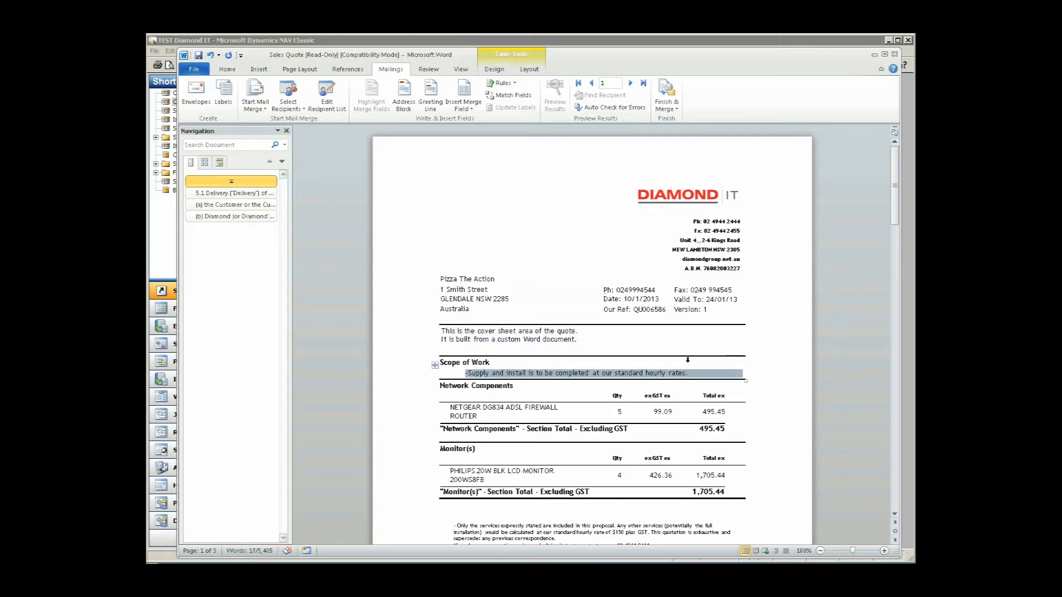
{"action": "left_click_drag", "start_coordinate": [441, 387], "coordinate": [477, 488]}
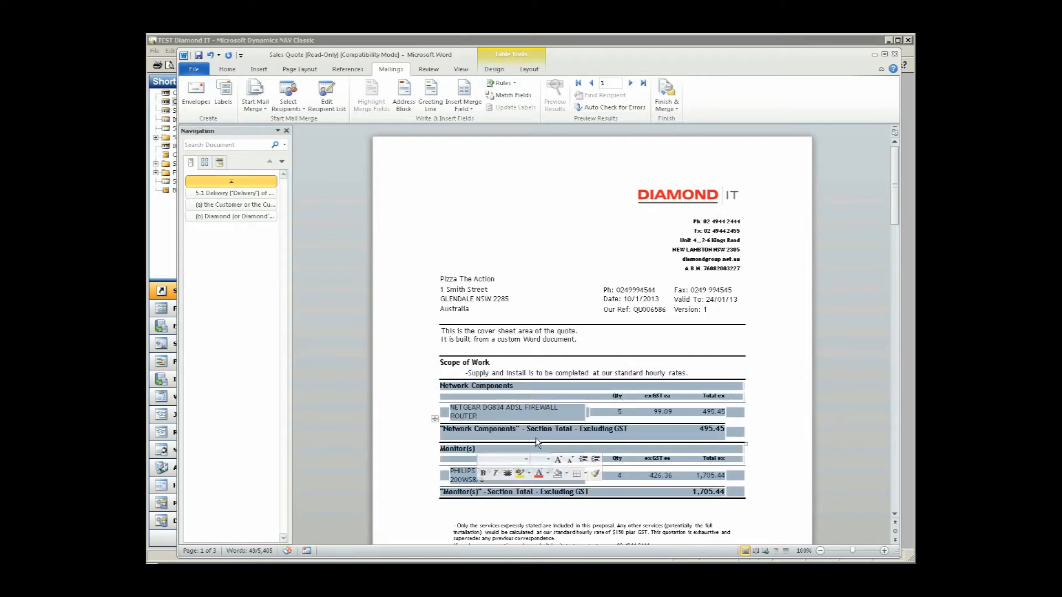
{"action": "scroll", "coordinate": [536, 437], "scroll_direction": "down", "scroll_amount": 1}
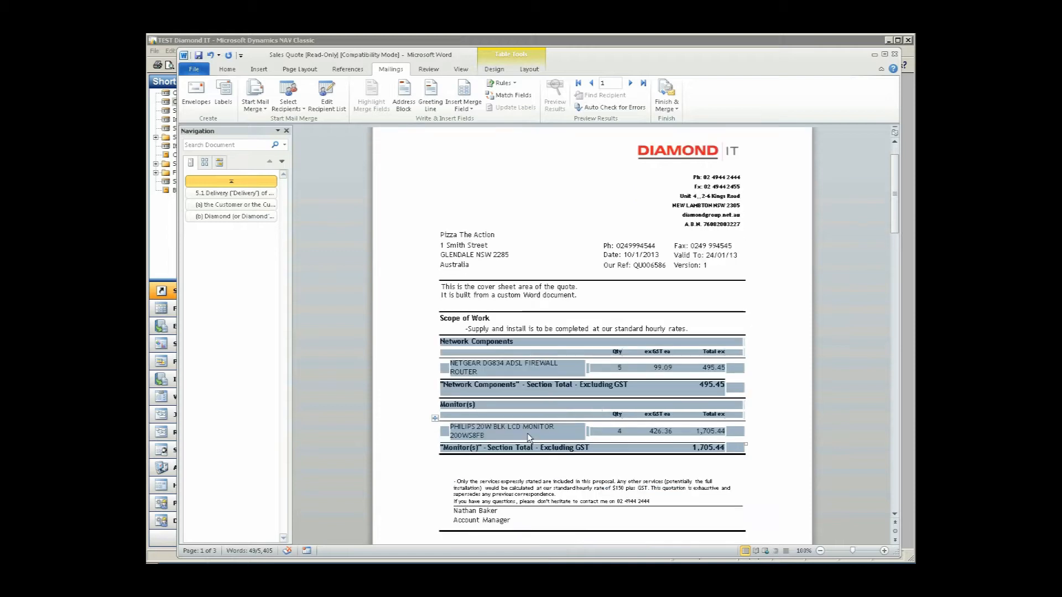
{"action": "left_click", "coordinate": [465, 344]}
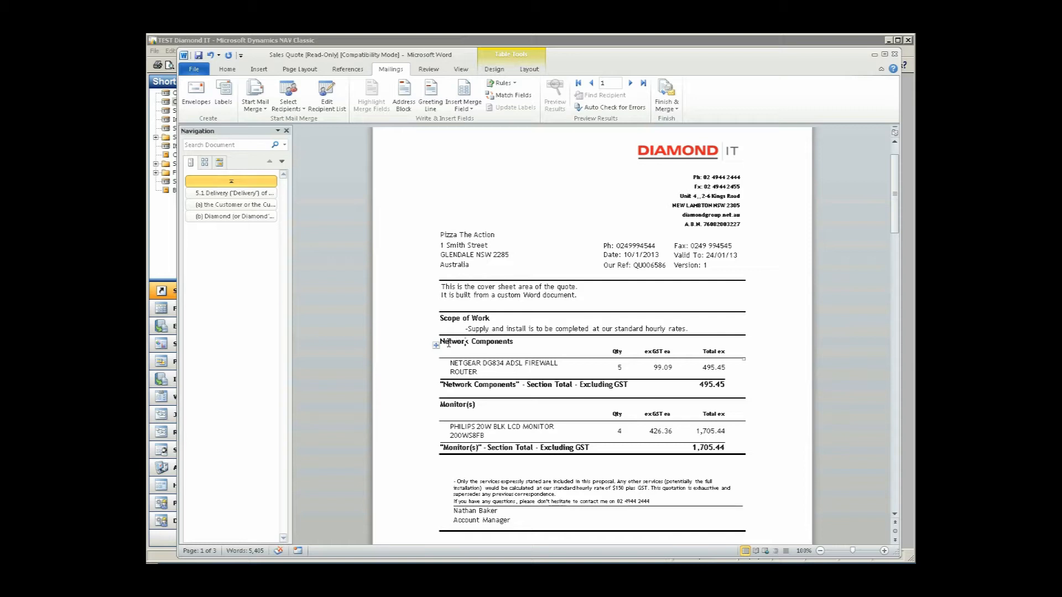
{"action": "left_click_drag", "start_coordinate": [449, 343], "coordinate": [513, 342]}
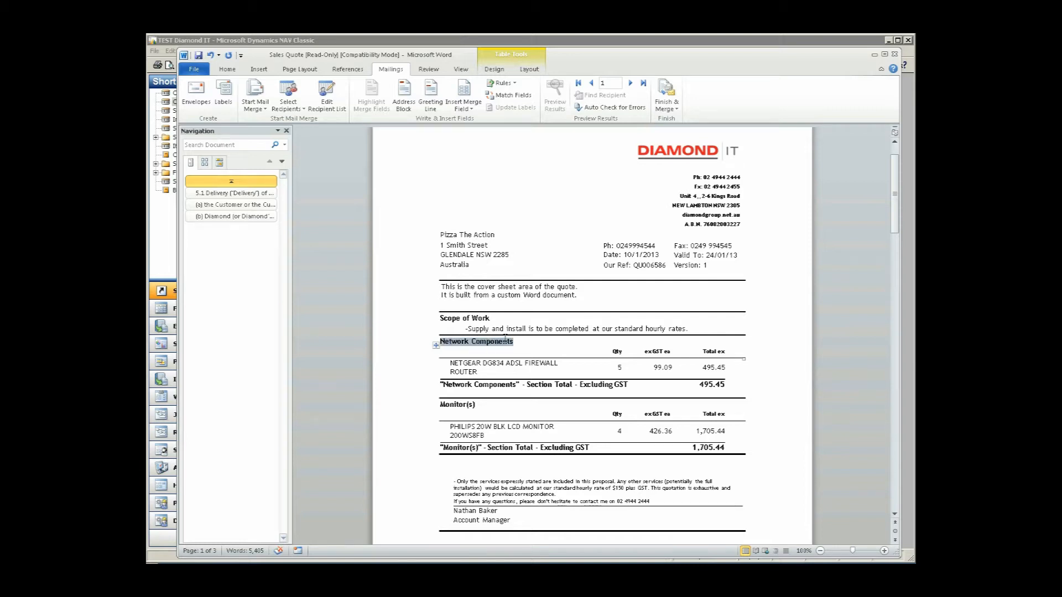
{"action": "left_click_drag", "start_coordinate": [477, 404], "coordinate": [441, 404]}
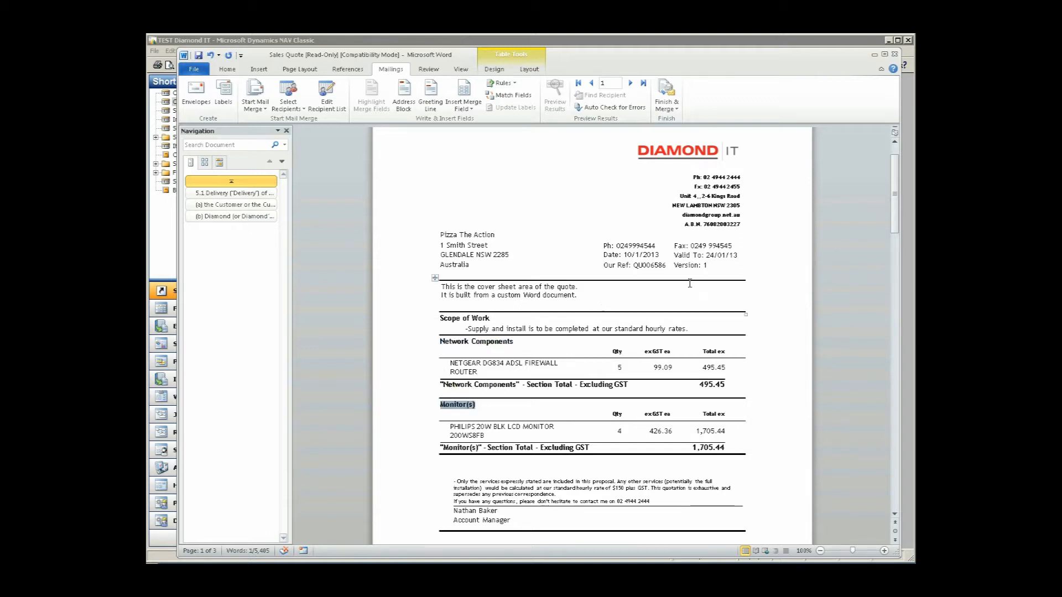
{"action": "left_click_drag", "start_coordinate": [894, 208], "coordinate": [901, 320]}
{"action": "left_click_drag", "start_coordinate": [694, 307], "coordinate": [506, 308]}
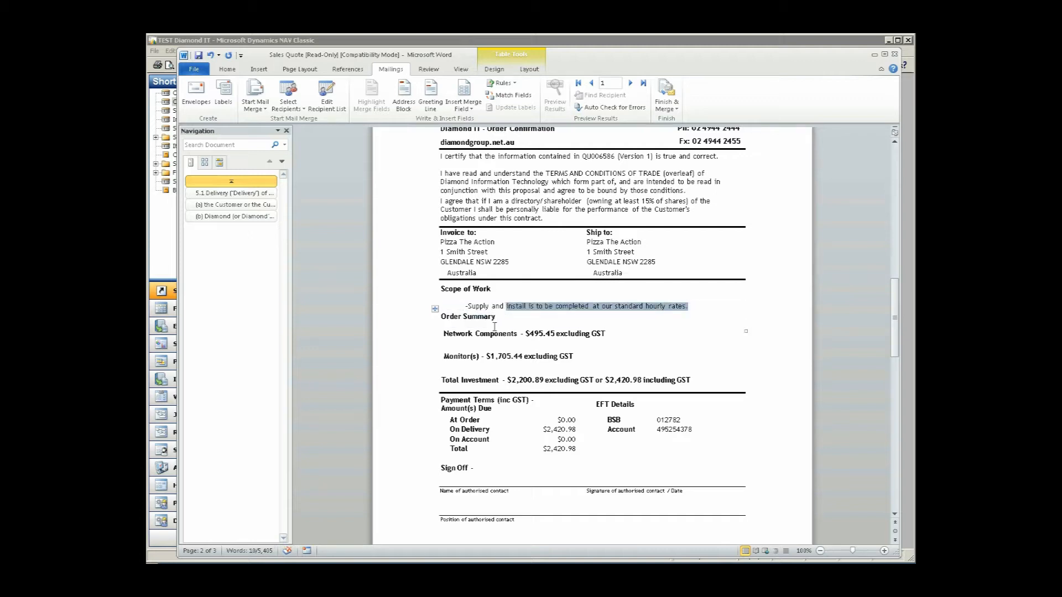
{"action": "left_click_drag", "start_coordinate": [555, 421], "coordinate": [560, 450]}
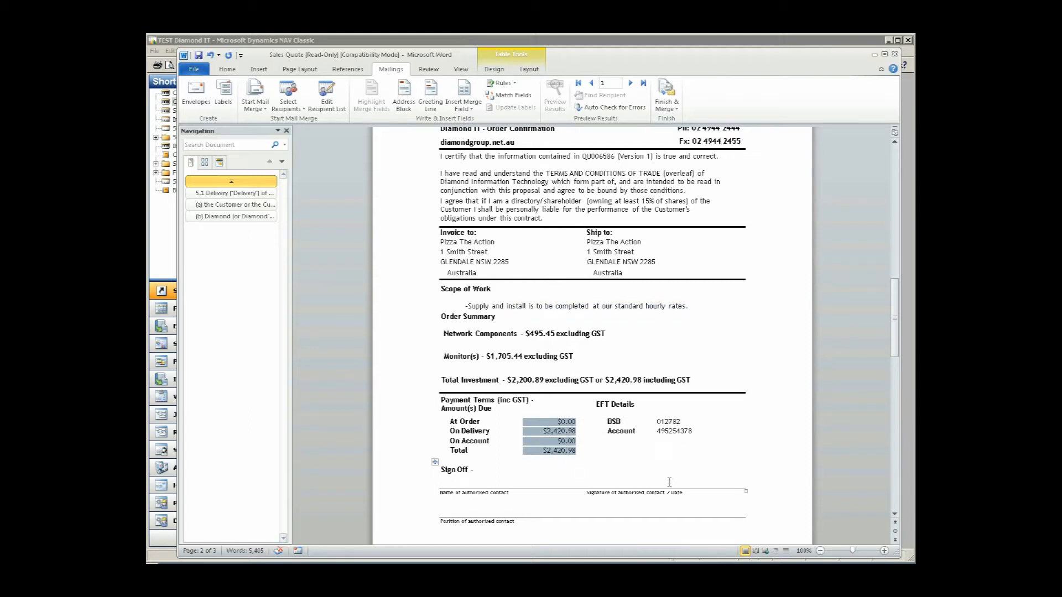
{"action": "left_click", "coordinate": [503, 483]}
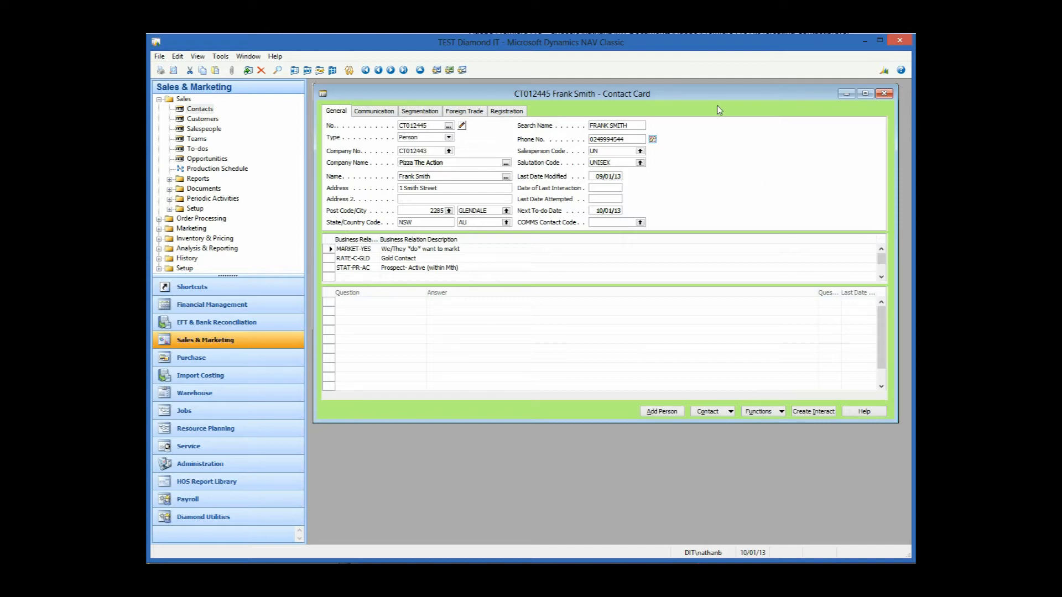
Open the list of opportunities for the contact of Pizza The Action
{"action": "left_click", "coordinate": [729, 411]}
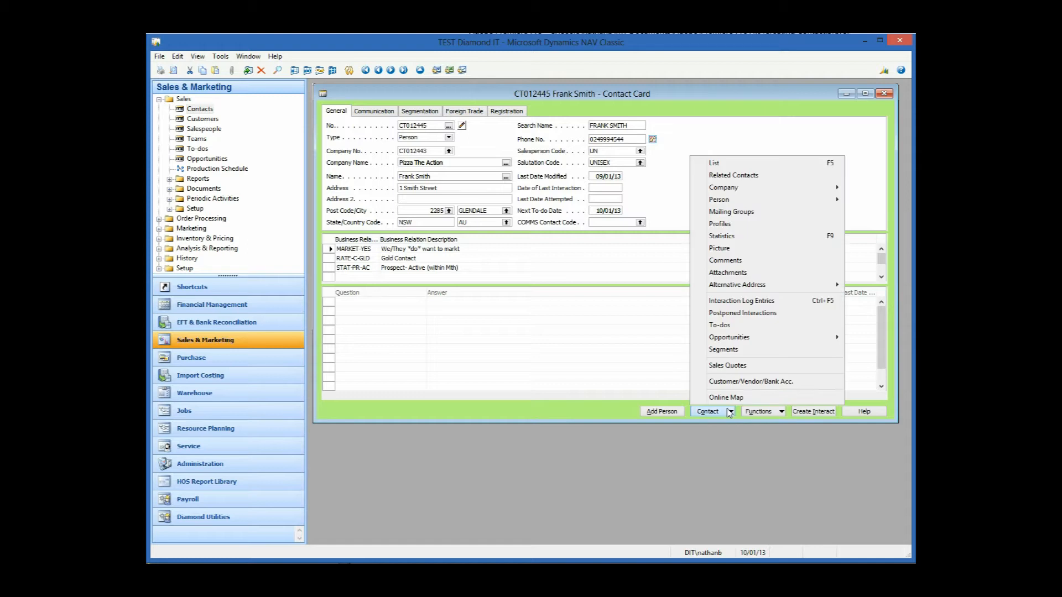
{"action": "mouse_move", "coordinate": [734, 338]}
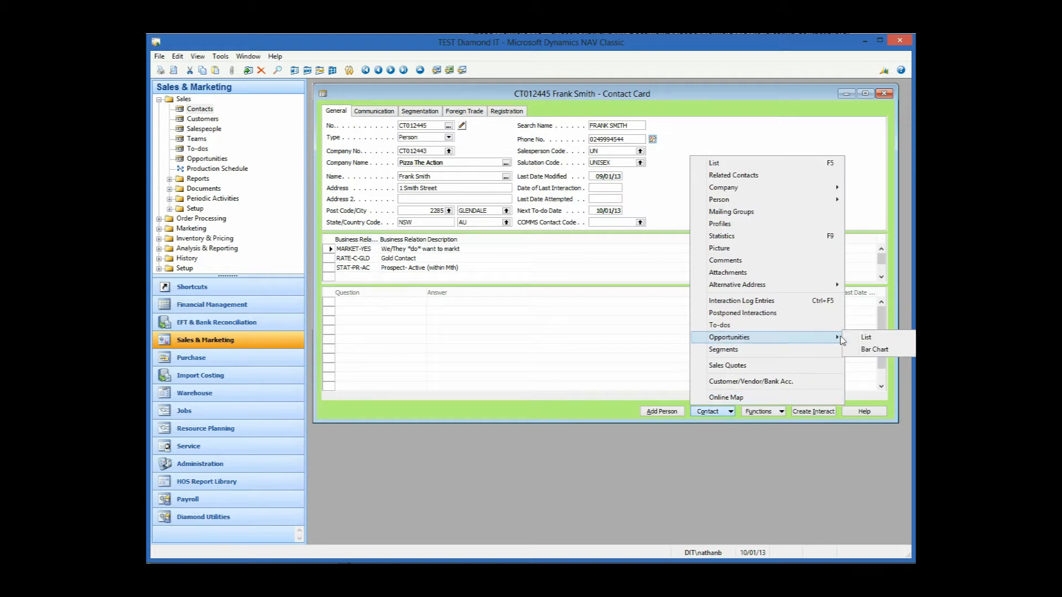
{"action": "left_click", "coordinate": [863, 338]}
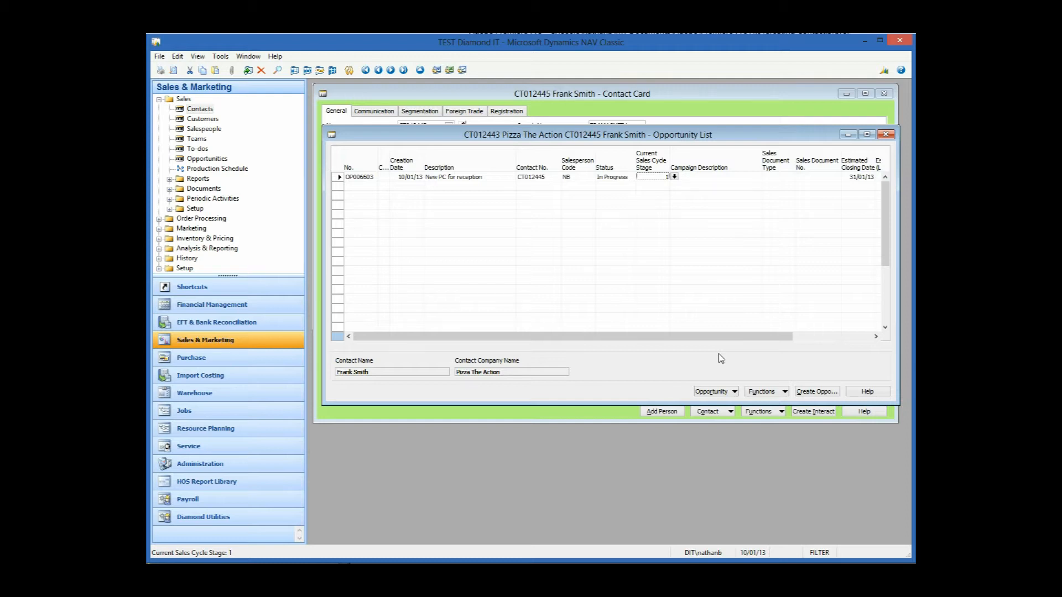
Assign a sales quote to the "New PC for reception" opportunity after checking its sales document fields
{"action": "left_click", "coordinate": [493, 180]}
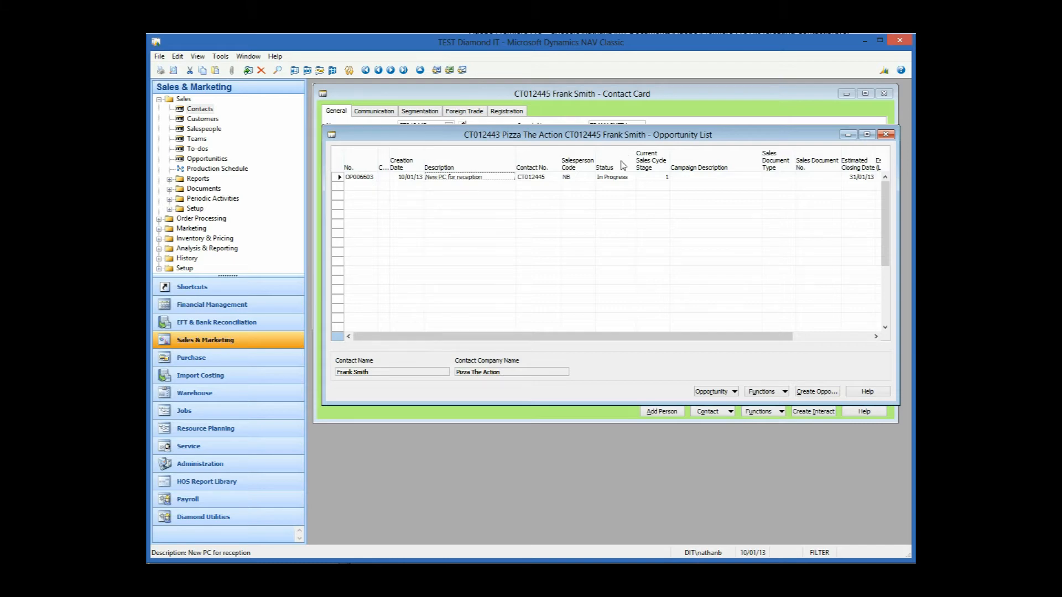
{"action": "left_click", "coordinate": [786, 178]}
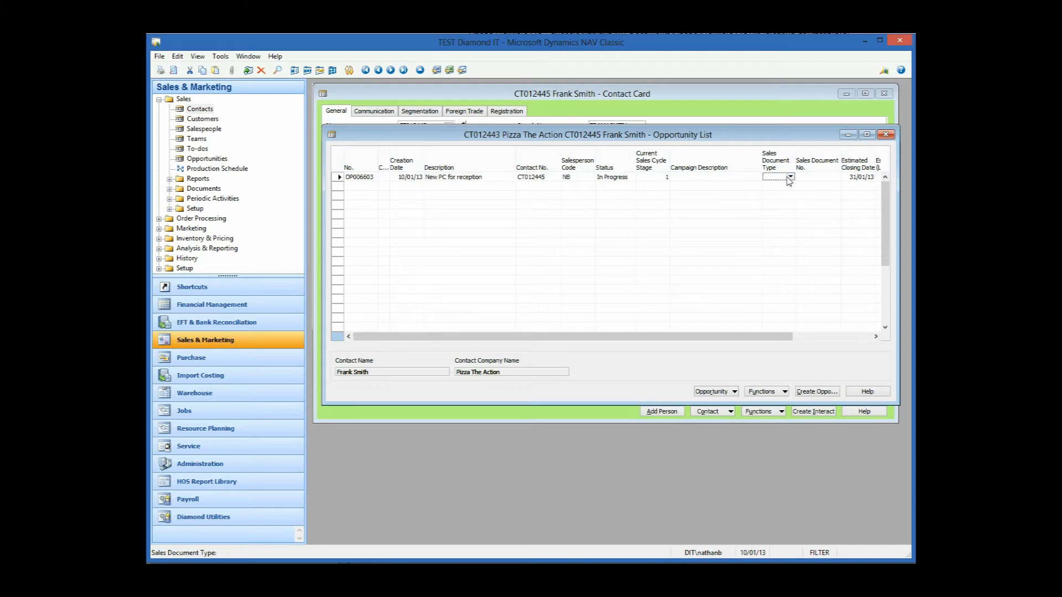
{"action": "left_click", "coordinate": [811, 178]}
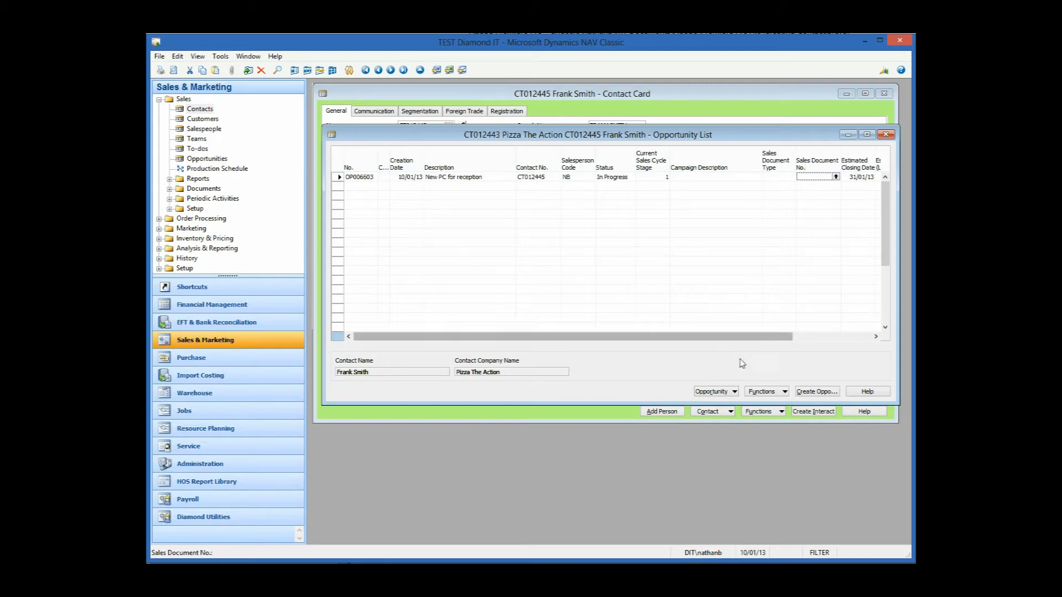
{"action": "left_click", "coordinate": [770, 391]}
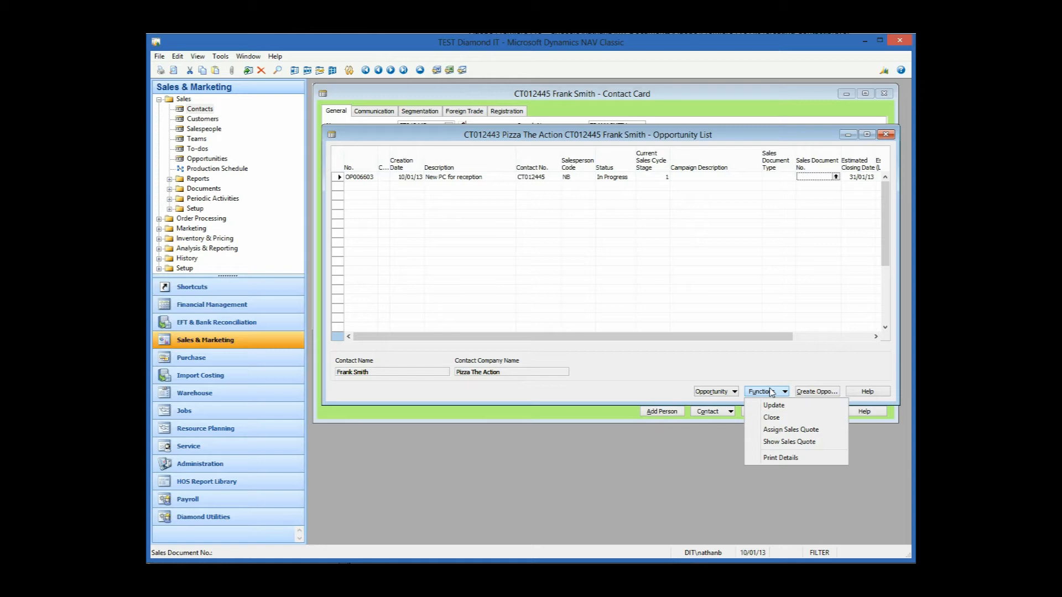
{"action": "left_click", "coordinate": [776, 431]}
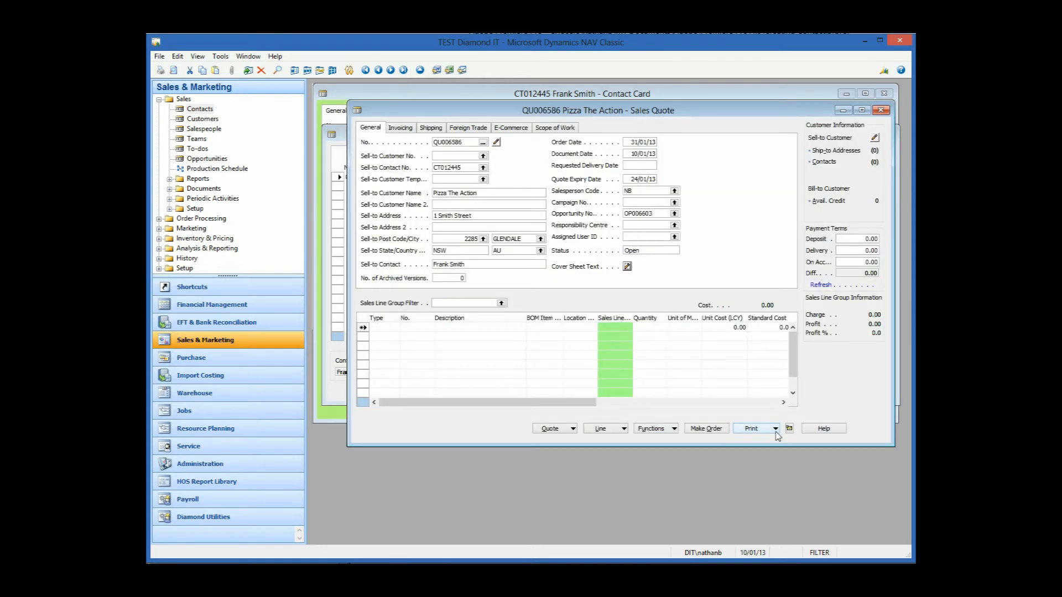
Check the quote's contact and opportunity references and set the sell-to customer template to STANDARD
{"action": "left_click", "coordinate": [472, 167]}
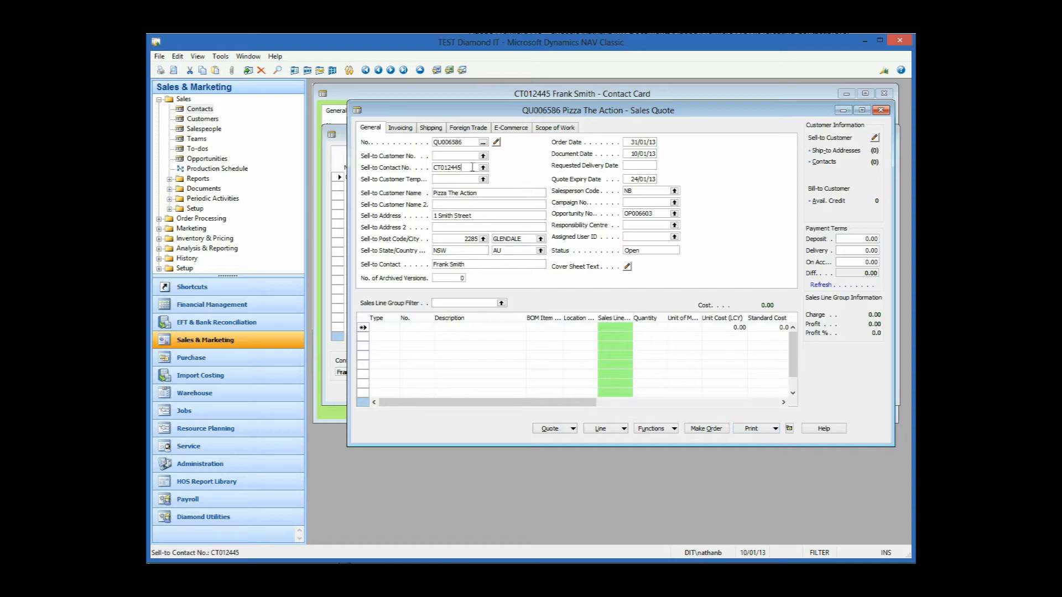
{"action": "left_click", "coordinate": [661, 216]}
{"action": "left_click", "coordinate": [483, 178]}
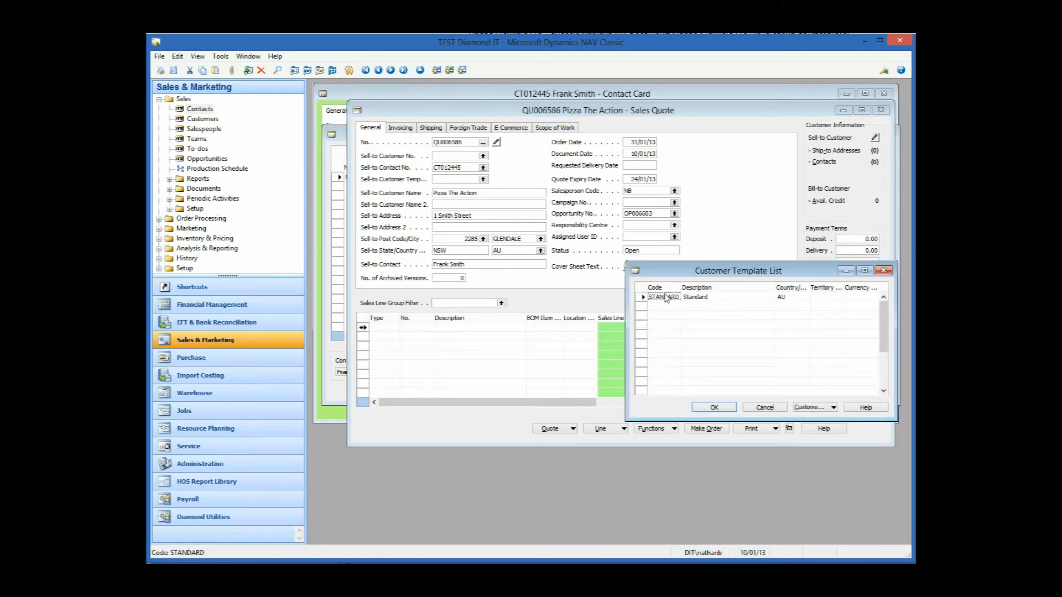
{"action": "left_click", "coordinate": [714, 408]}
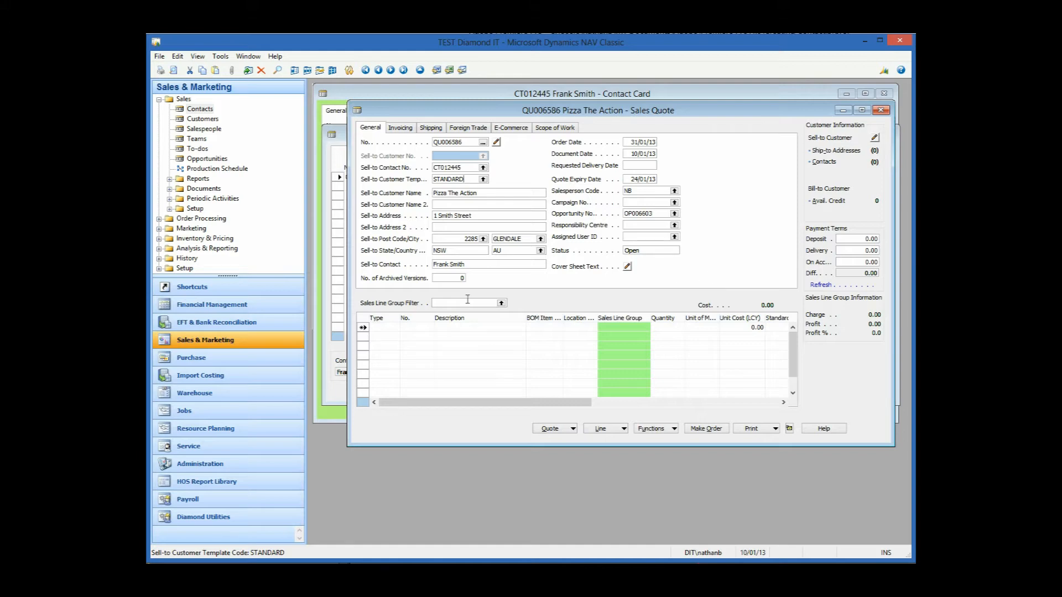
Add a first quote line of type Item for DG834AU, the NETGEAR ADSL firewall router, searching the item numbers for dg834
{"action": "left_click", "coordinate": [384, 329]}
{"action": "left_click", "coordinate": [395, 327]}
{"action": "left_click", "coordinate": [386, 356]}
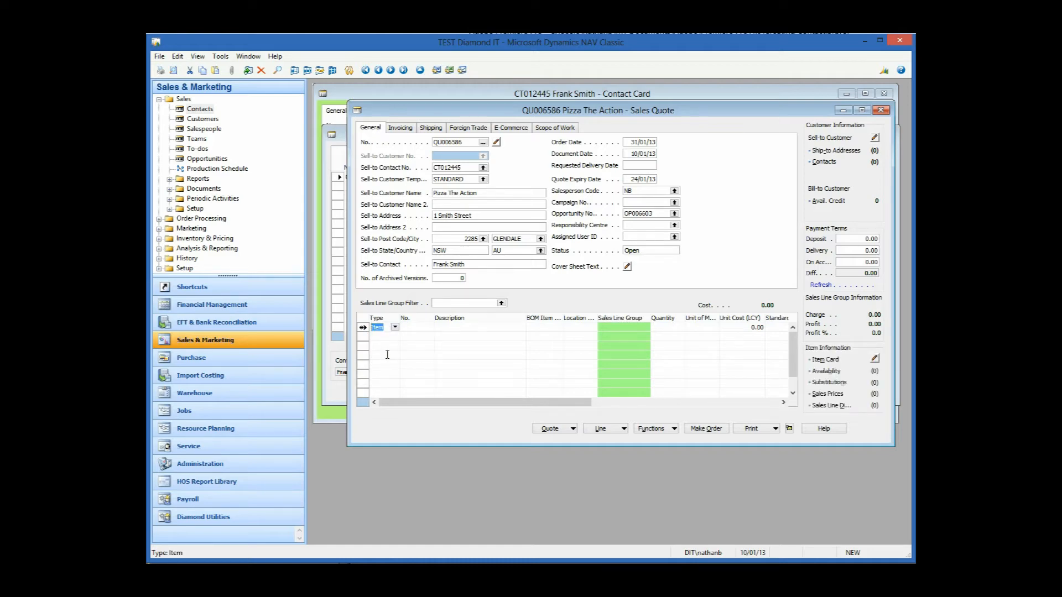
{"action": "left_click", "coordinate": [417, 326]}
{"action": "left_click", "coordinate": [429, 327]}
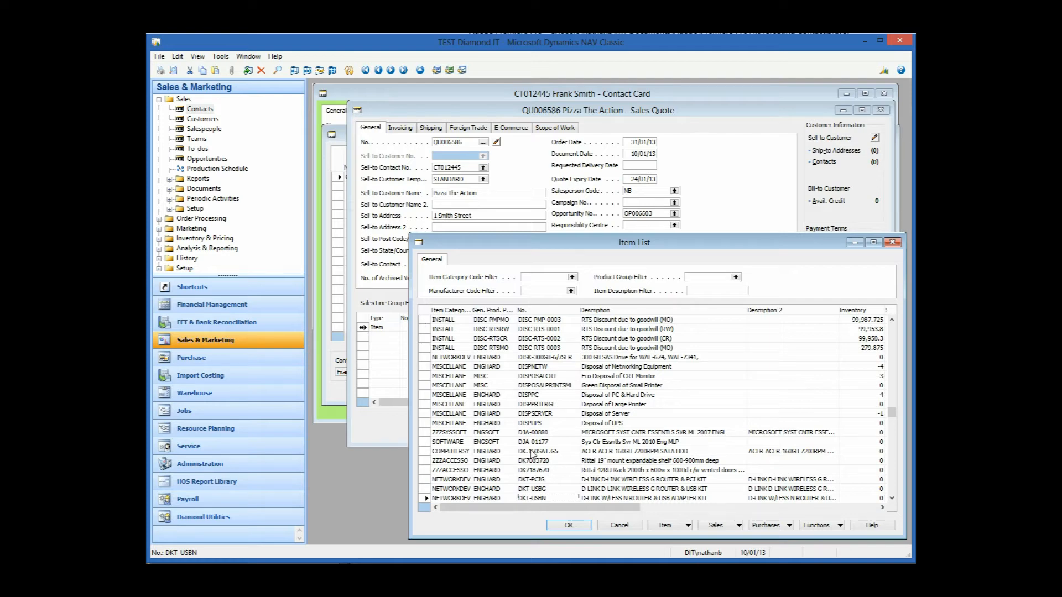
{"action": "left_click", "coordinate": [536, 414]}
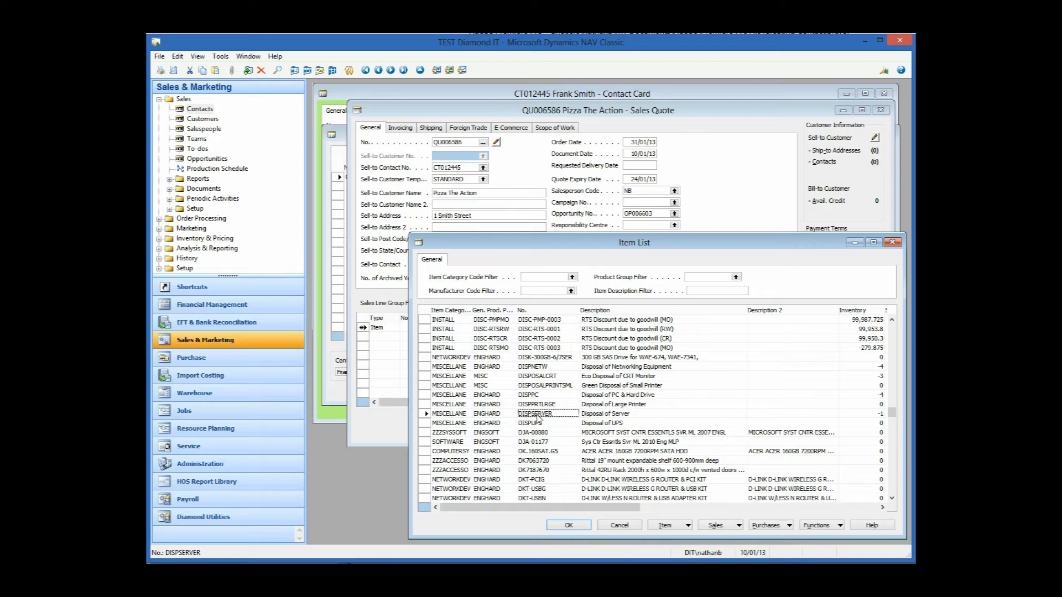
{"action": "key", "text": "ctrl+f"}
{"action": "type", "text": "dg"}
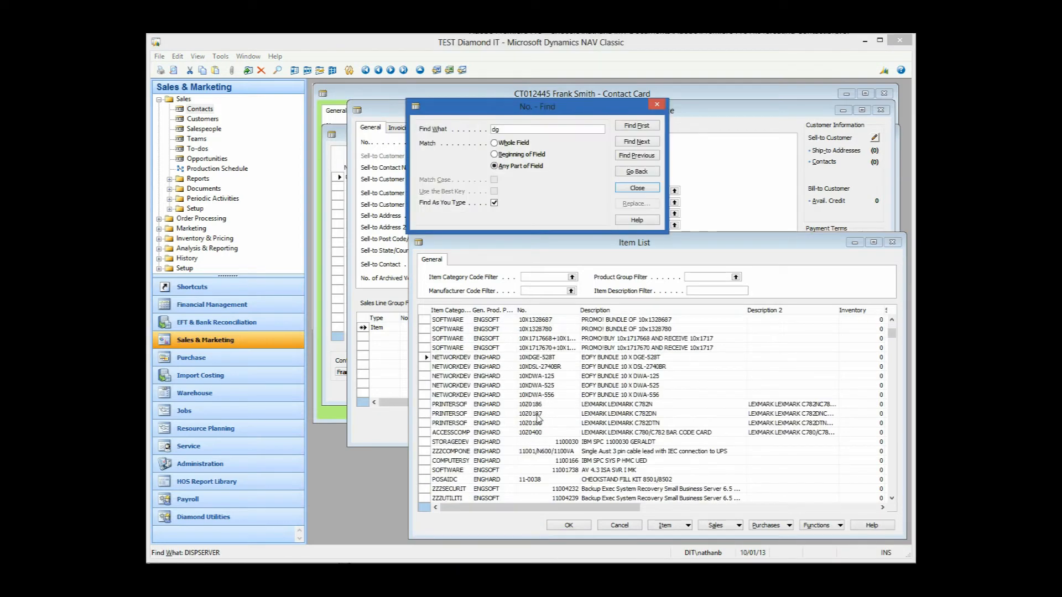
{"action": "type", "text": "834"}
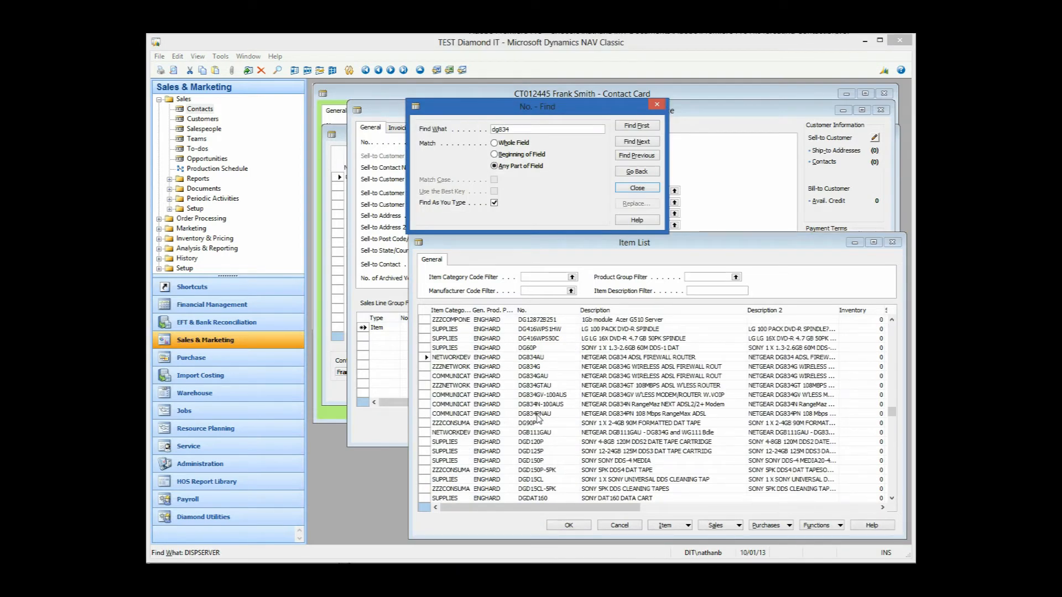
{"action": "left_click", "coordinate": [540, 359]}
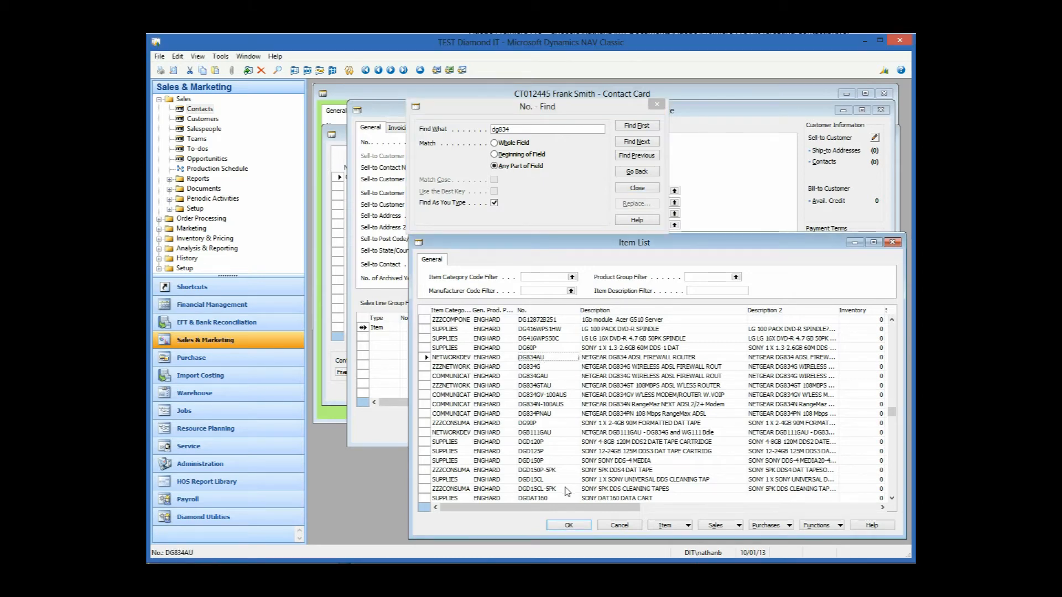
{"action": "left_click", "coordinate": [568, 525]}
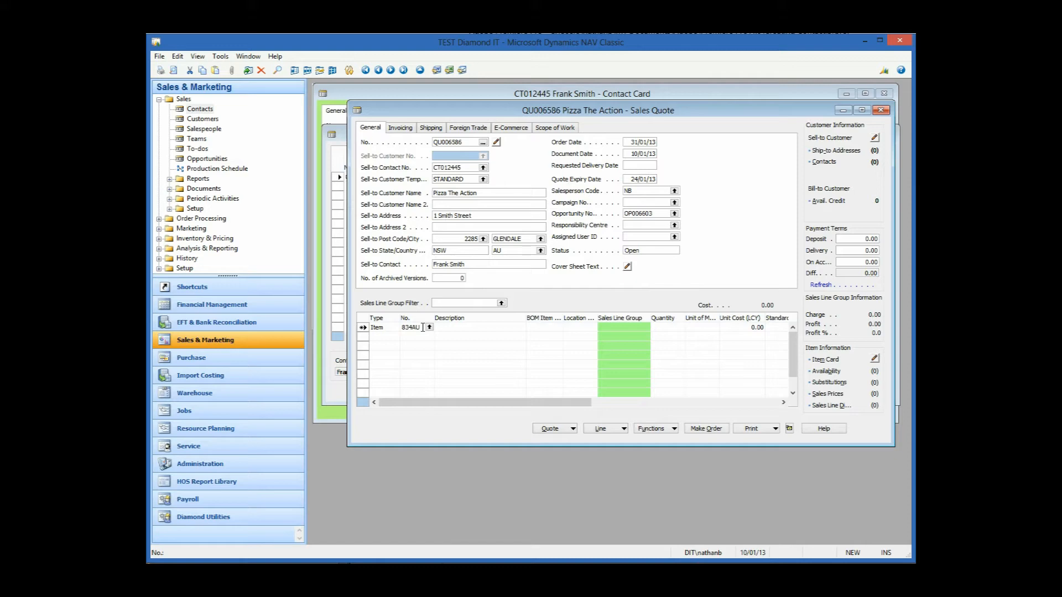
{"action": "key", "text": "Tab"}
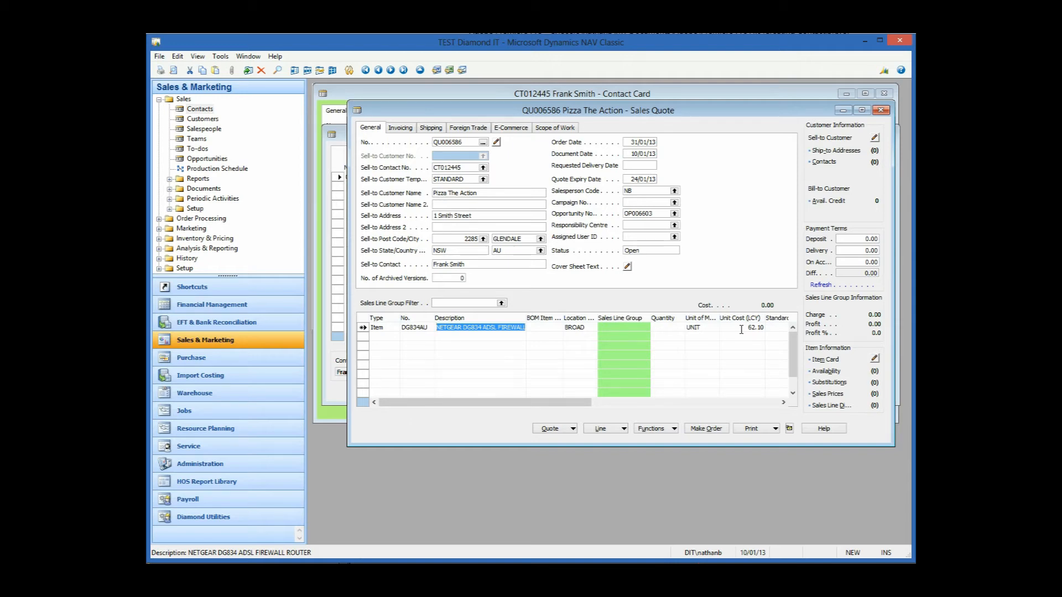
Set the router line's sales line group to NETWRK (Network Components) and its quantity to 5
{"action": "left_click", "coordinate": [630, 327]}
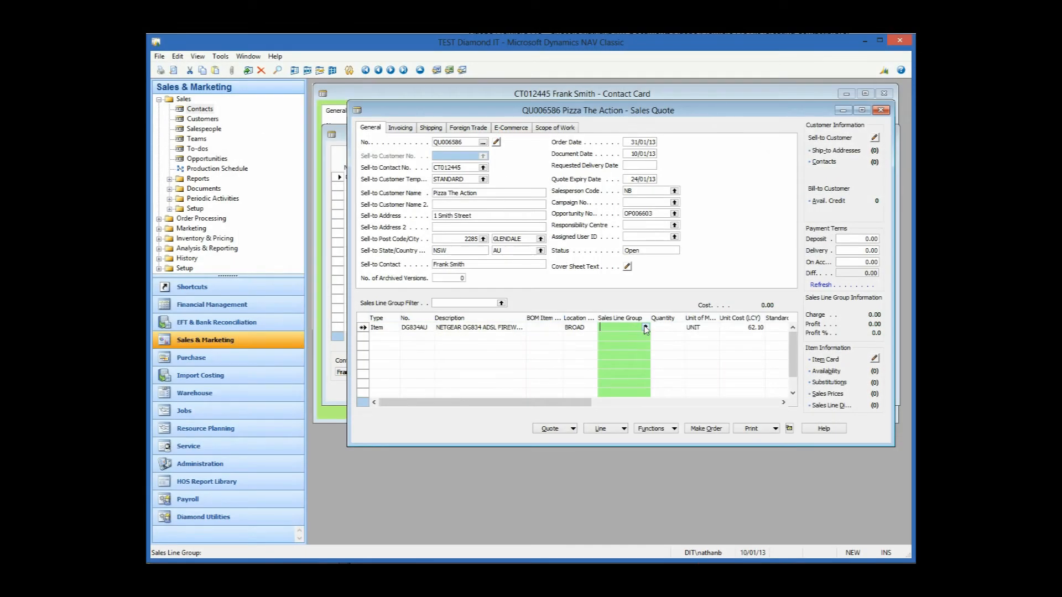
{"action": "key", "text": "F6"}
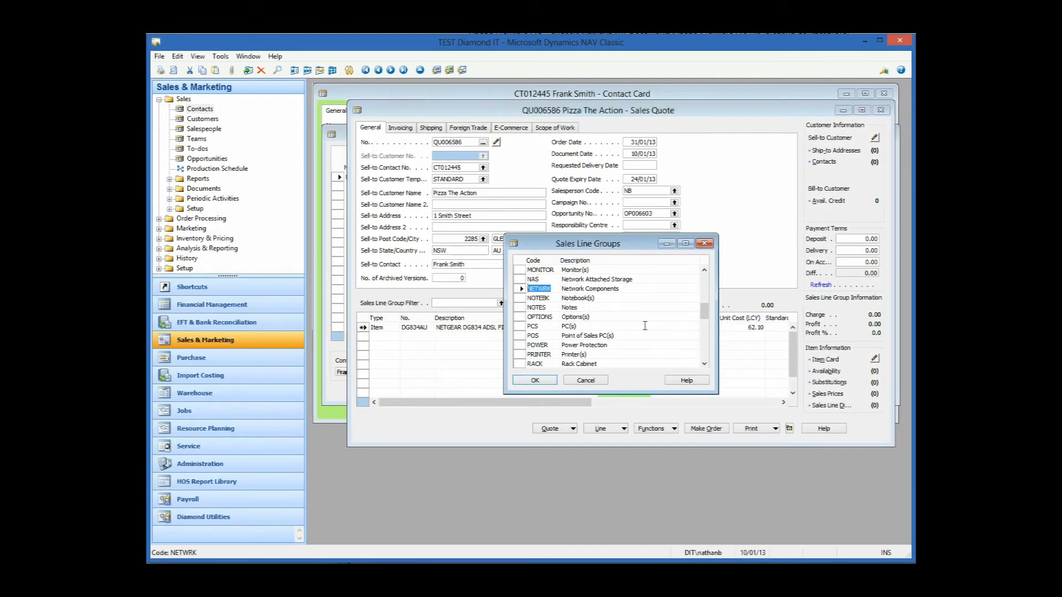
{"action": "left_click", "coordinate": [553, 289]}
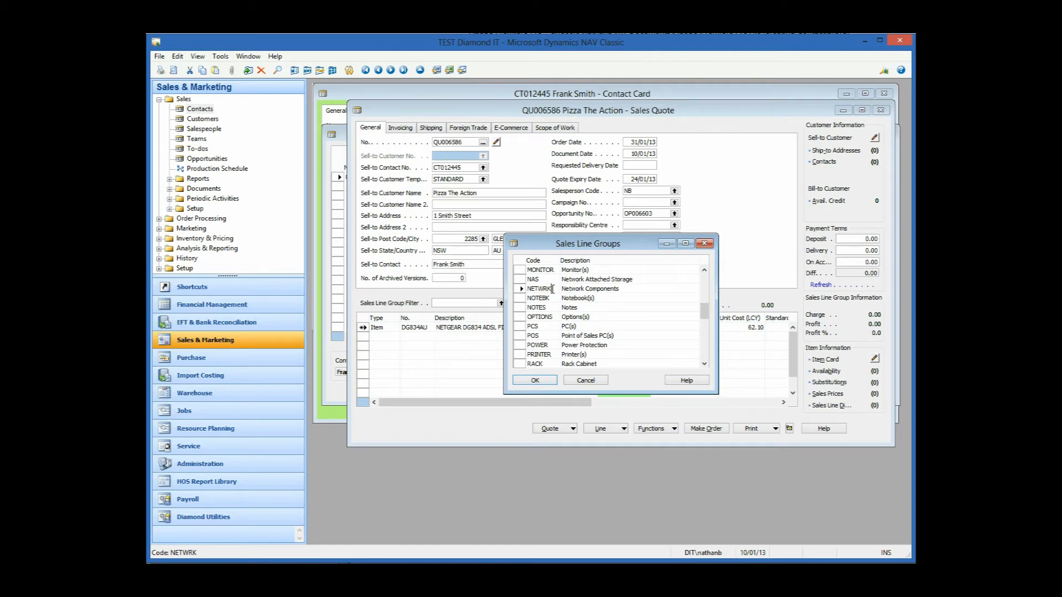
{"action": "left_click", "coordinate": [548, 381]}
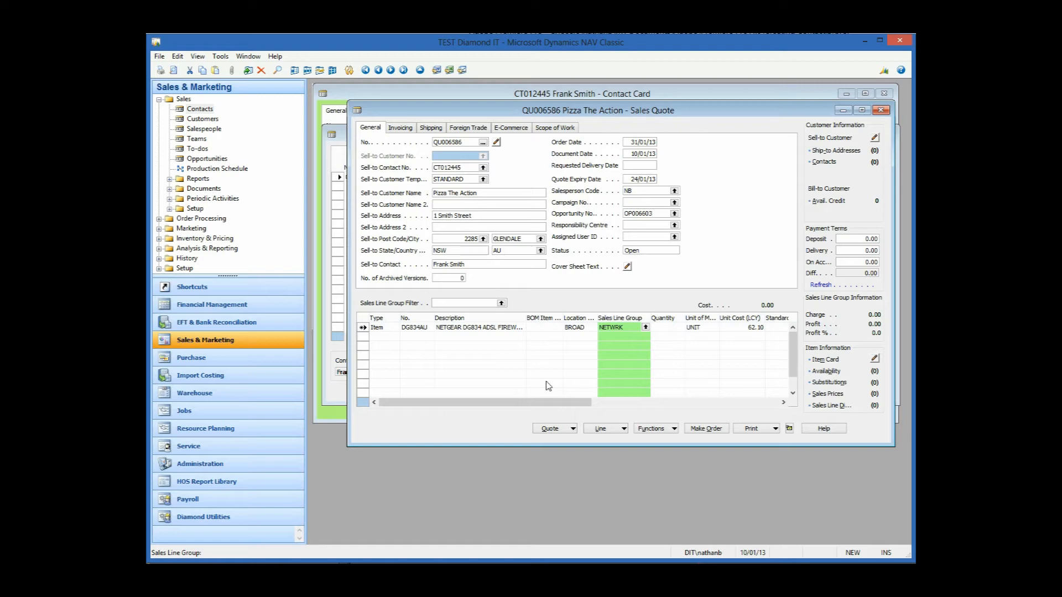
{"action": "left_click", "coordinate": [667, 328]}
{"action": "type", "text": "5"}
{"action": "left_click", "coordinate": [695, 330]}
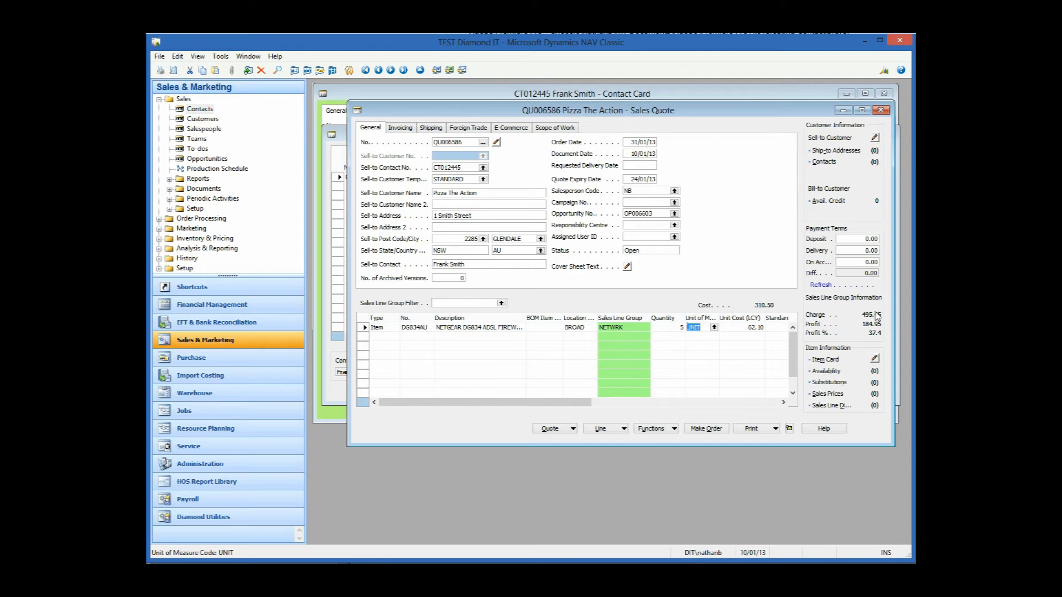
Add a second quote line of type Item for 200WS8FB/75, the Philips 20W black LCD monitor, searching the item numbers for 200ws
{"action": "left_click", "coordinate": [384, 337]}
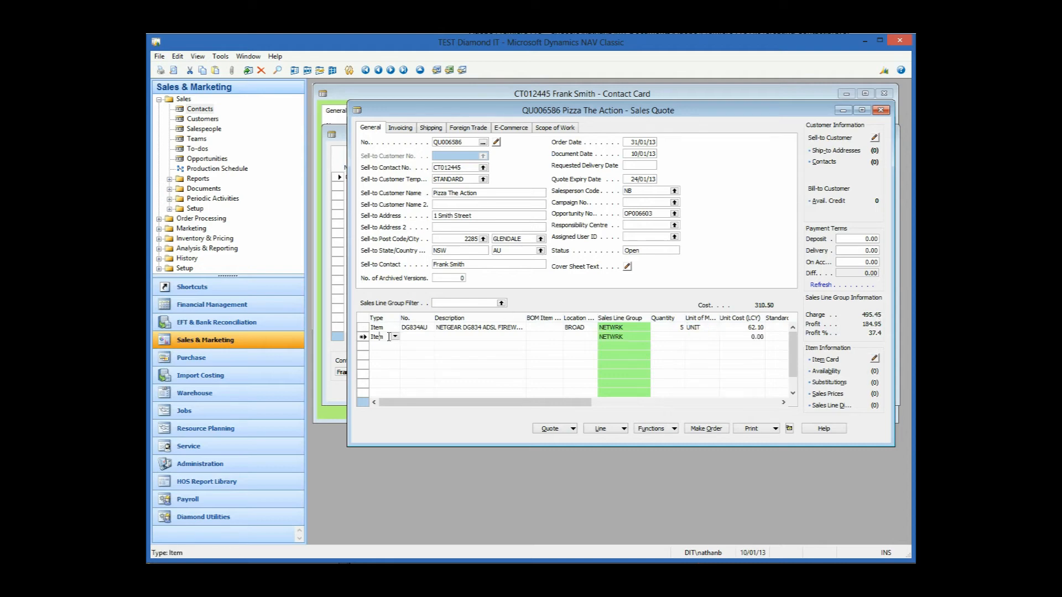
{"action": "left_click", "coordinate": [413, 336]}
{"action": "left_click", "coordinate": [430, 338]}
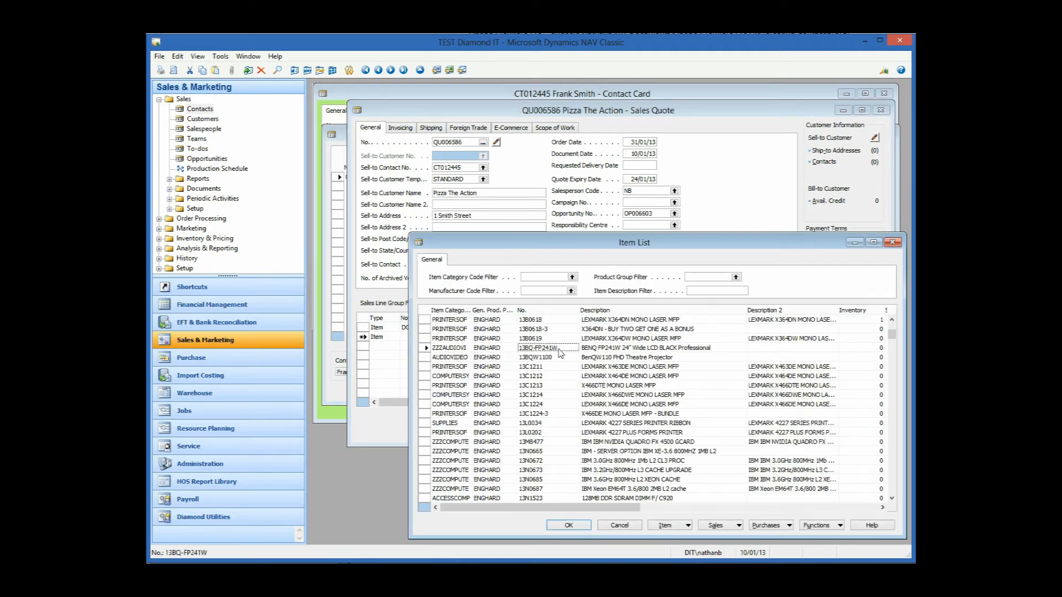
{"action": "type", "text": "200w"}
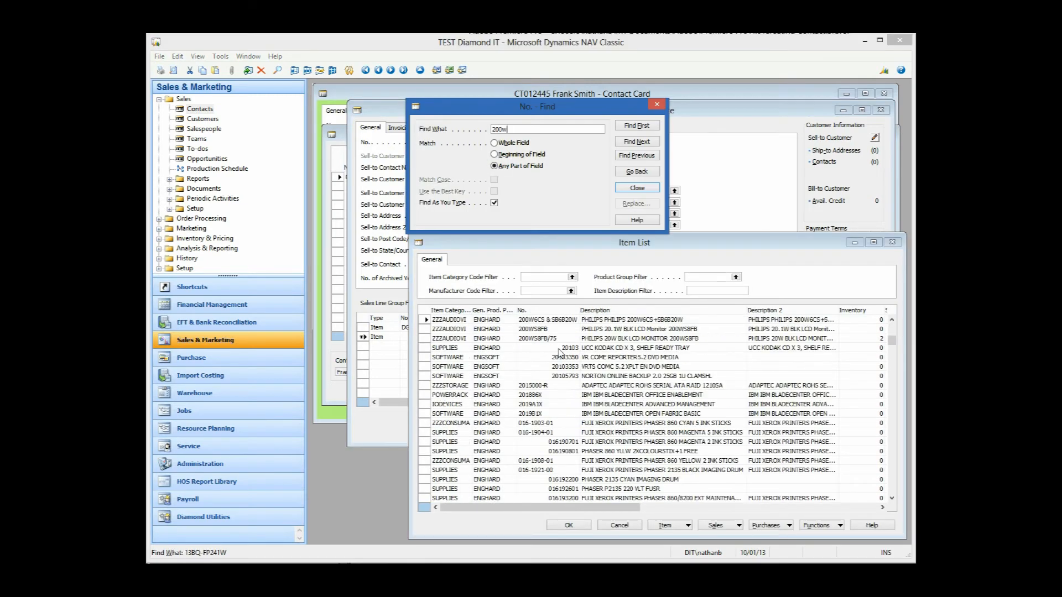
{"action": "type", "text": "s"}
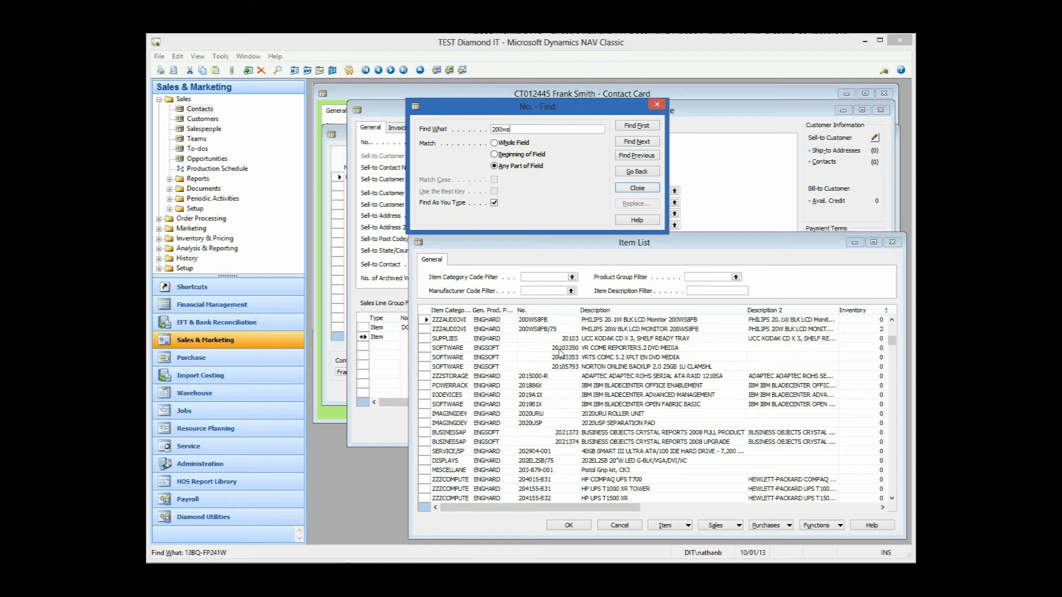
{"action": "double_click", "coordinate": [608, 331]}
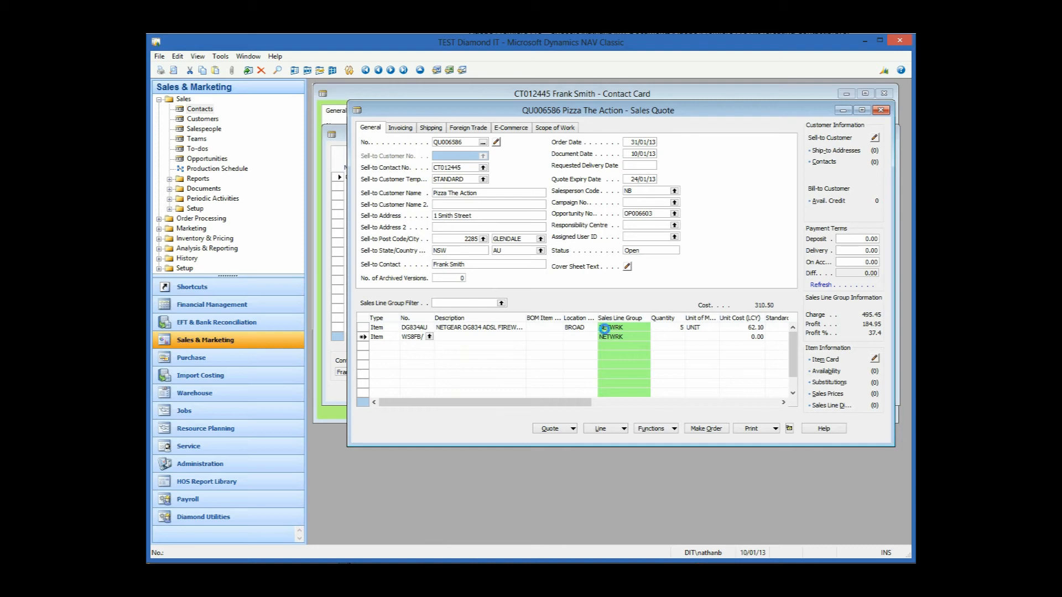
{"action": "key", "text": "Tab"}
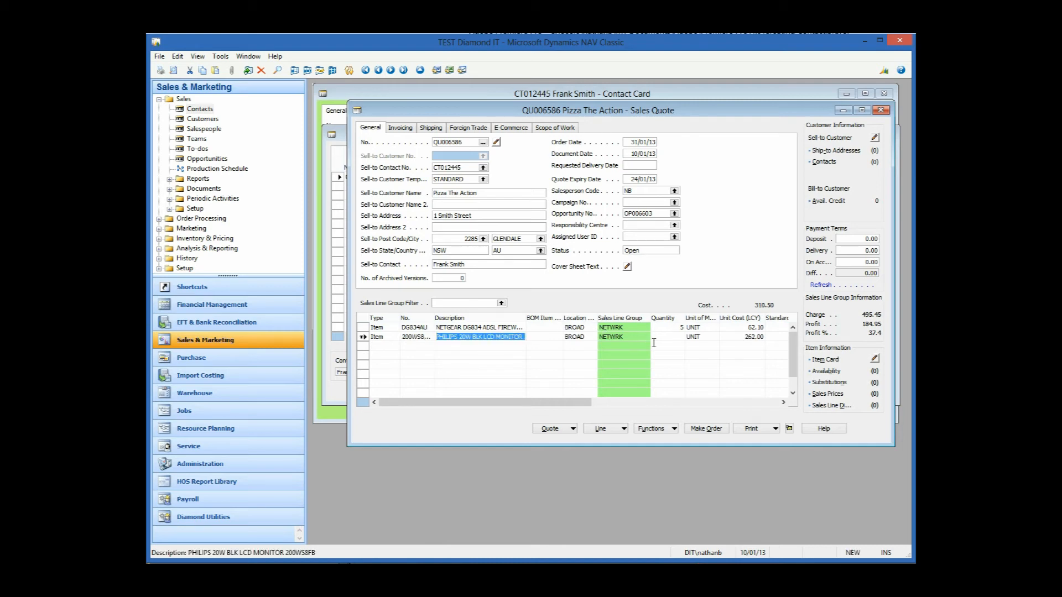
Set the monitor line's sales line group to MONITOR (Monitor(s)) and its quantity to 4
{"action": "left_click", "coordinate": [636, 335]}
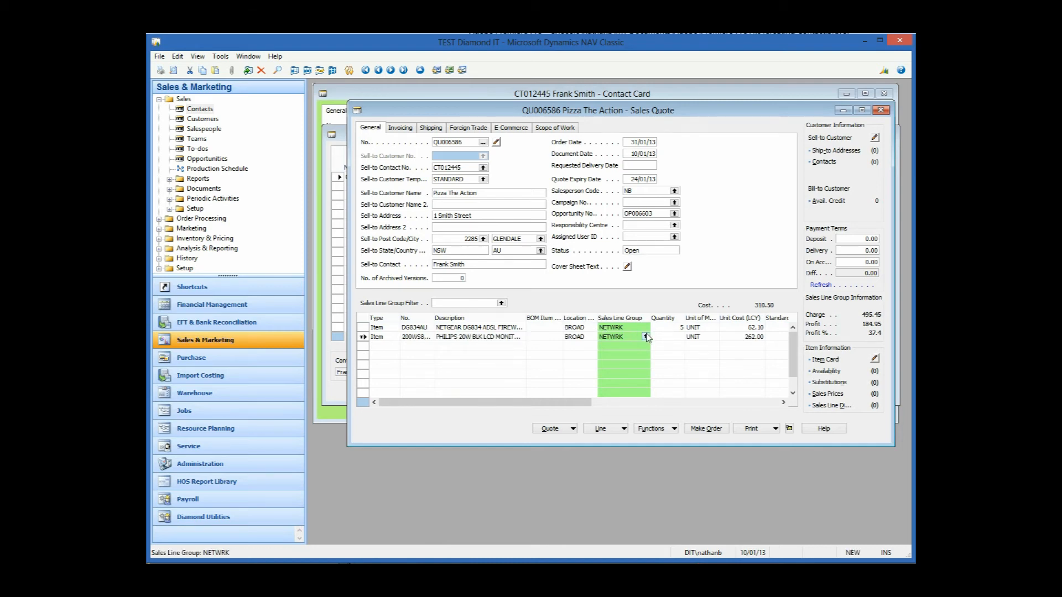
{"action": "left_click", "coordinate": [645, 336]}
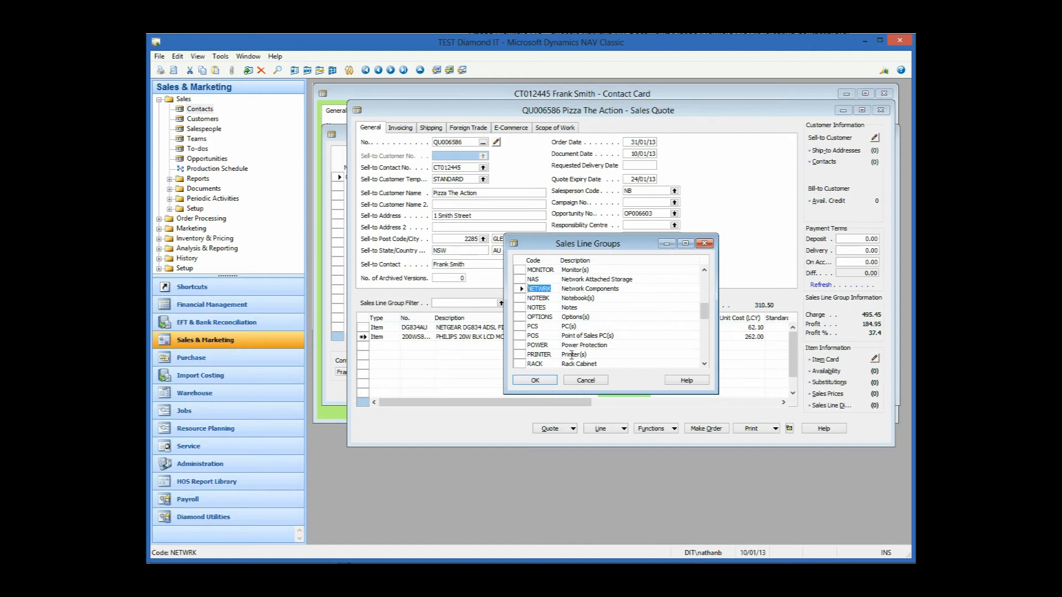
{"action": "left_click", "coordinate": [579, 270]}
{"action": "left_click", "coordinate": [535, 380]}
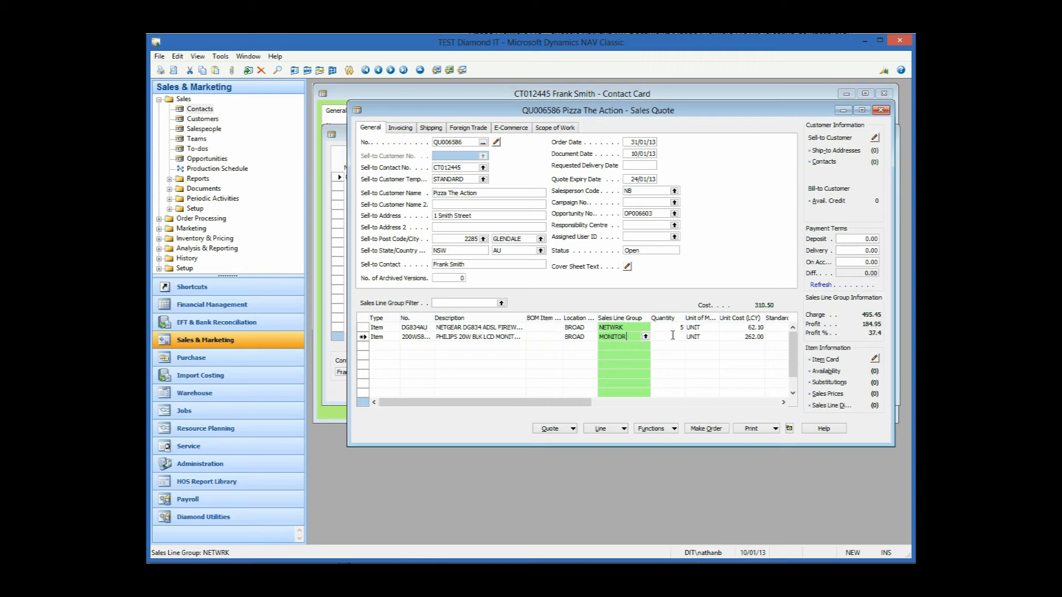
{"action": "left_click", "coordinate": [673, 336]}
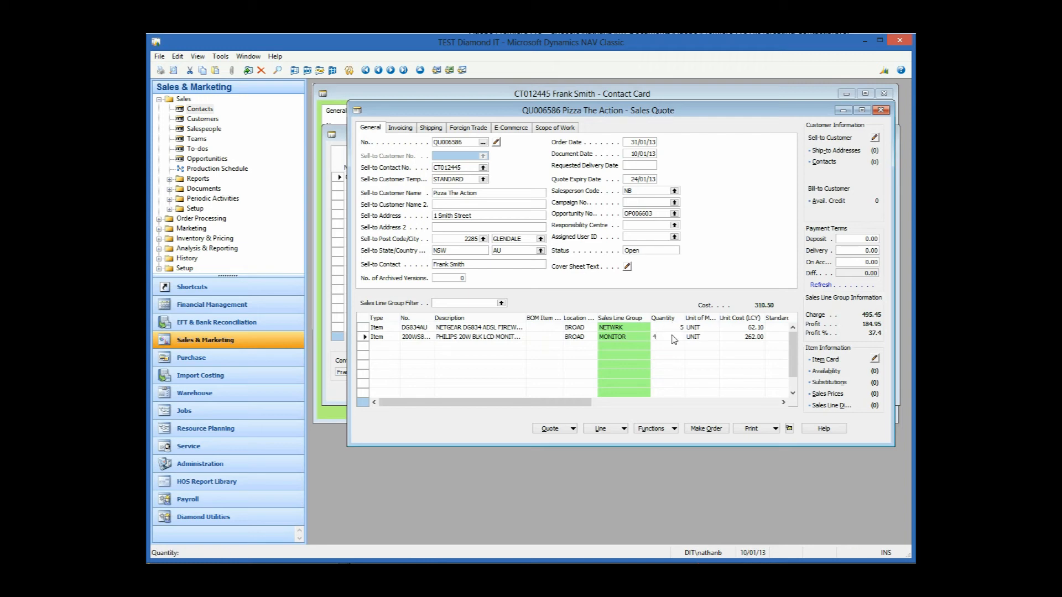
{"action": "type", "text": "4"}
{"action": "key", "text": "Tab"}
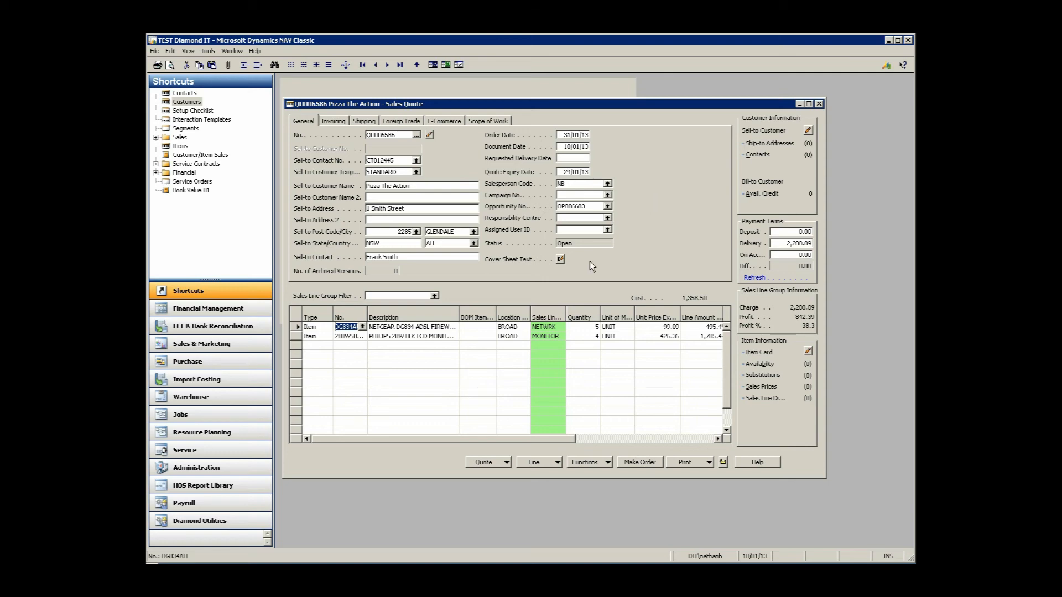
Write "This is the cover sheet for the document." as the quote's cover sheet text in Word and import it back into the quote
{"action": "left_click", "coordinate": [560, 259]}
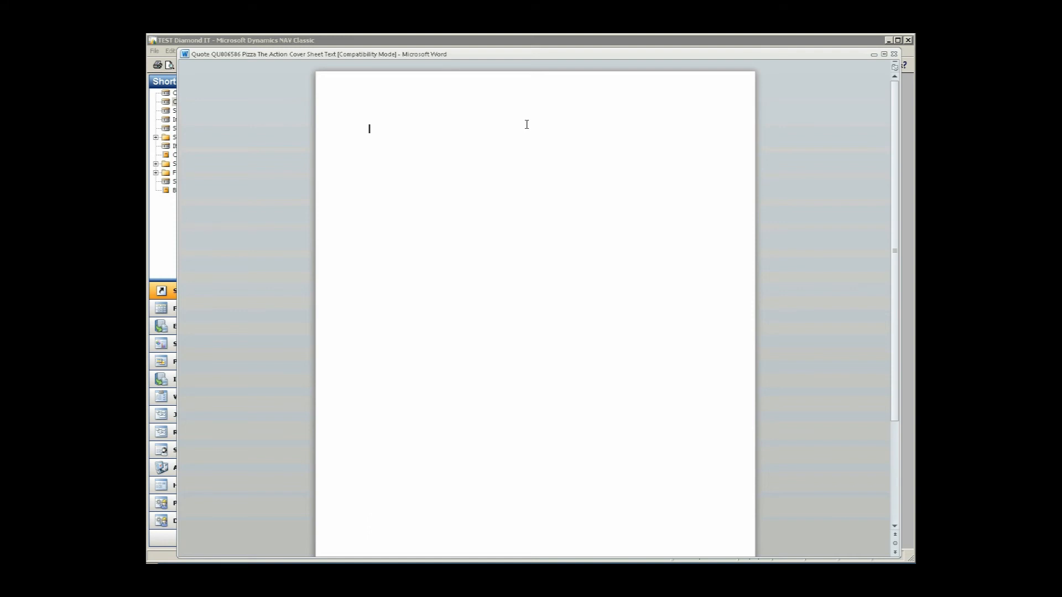
{"action": "type", "text": "This is the cover sheet for the docuem"}
{"action": "key", "text": "BackSpace"}
{"action": "key", "text": "BackSpace"}
{"action": "type", "text": "ment."}
{"action": "left_click", "coordinate": [895, 54]}
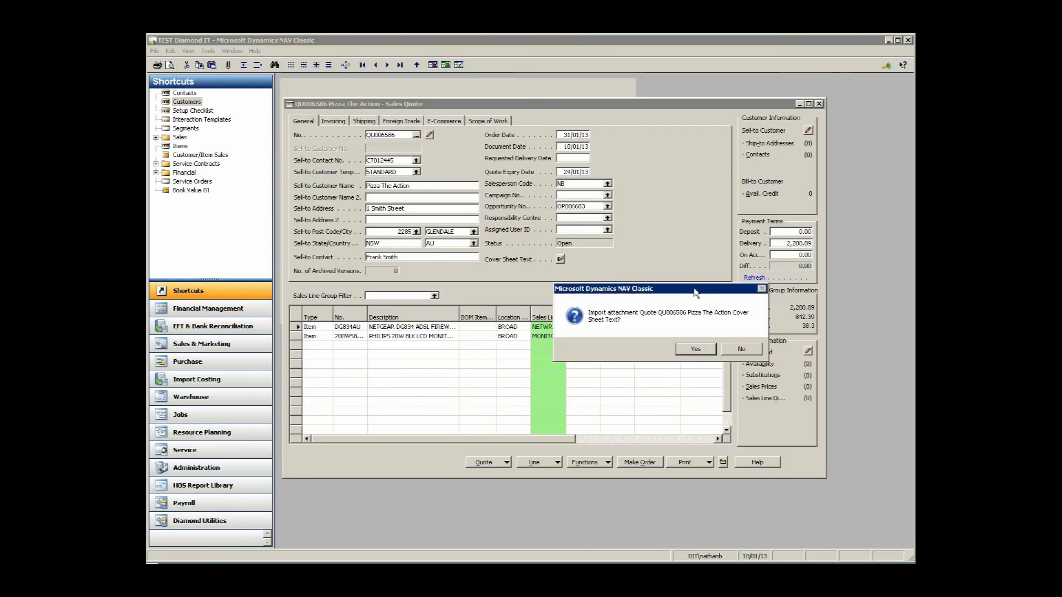
{"action": "left_click", "coordinate": [695, 349]}
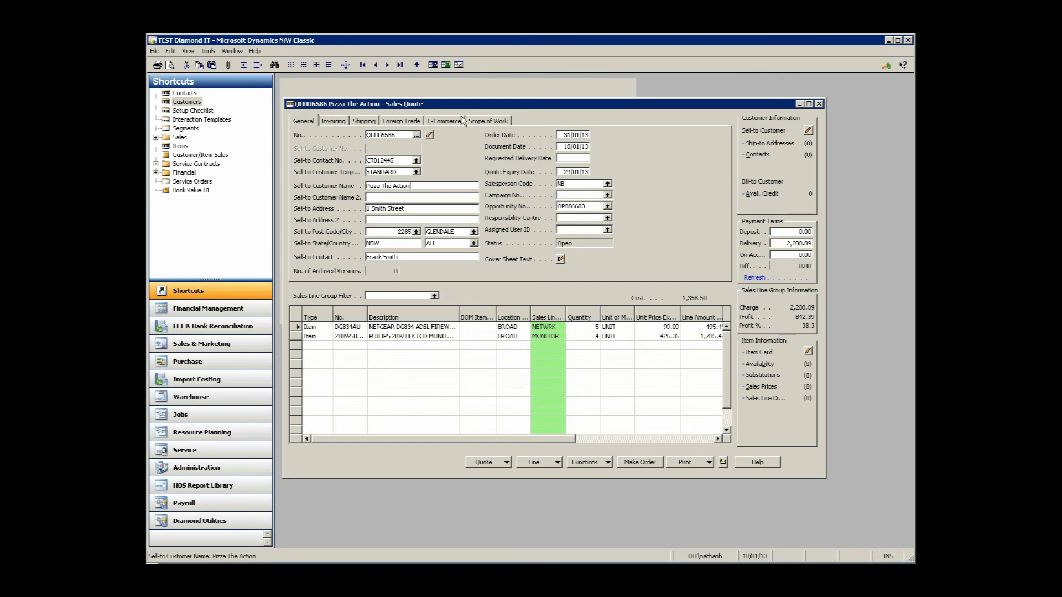
Add scope of work notes: supply and install the quote at standard hourly rates, install new routers at each site, install new monitors for four named people
{"action": "left_click", "coordinate": [489, 121]}
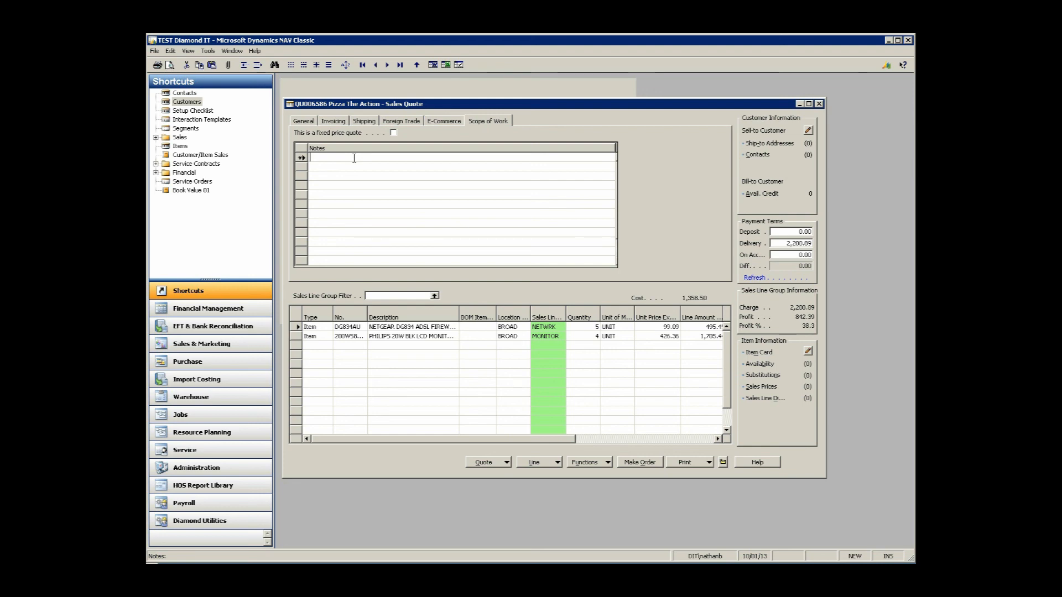
{"action": "type", "text": "-"}
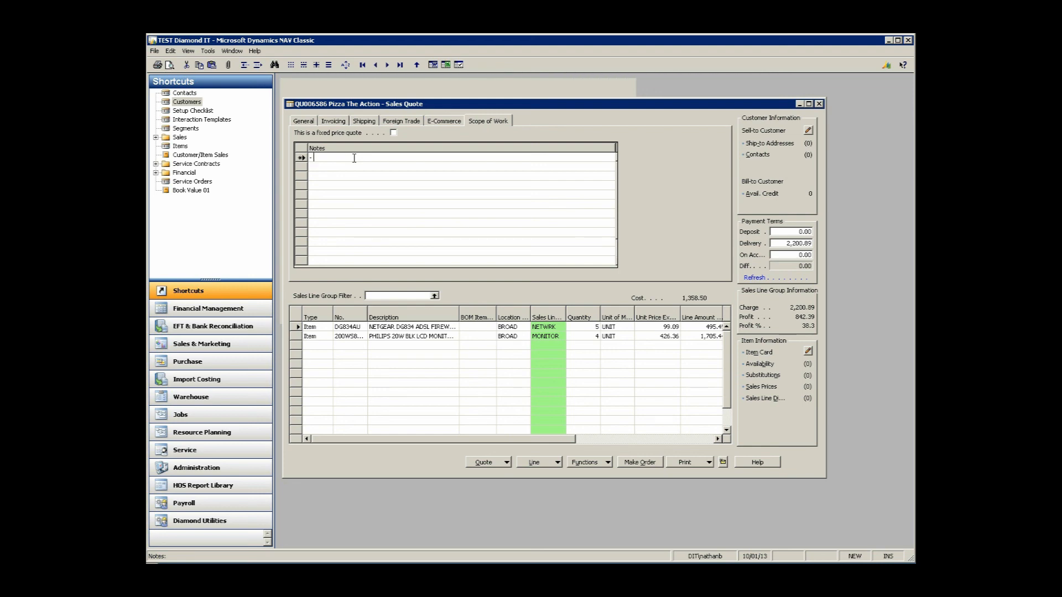
{"action": "type", "text": " Supply and install of quote QU6586 to be completed at standard hourly rates"}
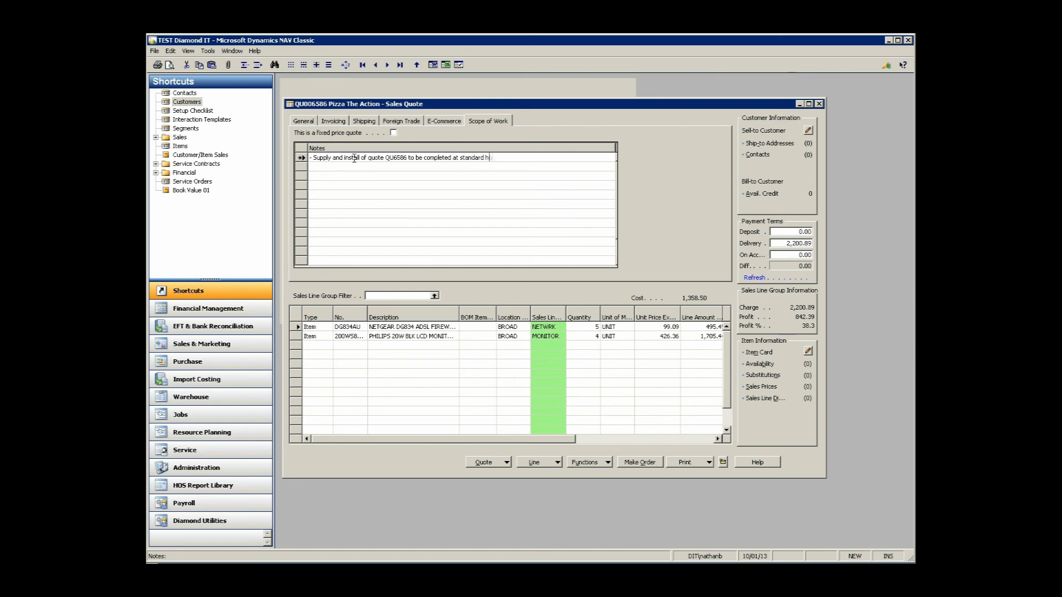
{"action": "key", "text": "Return"}
{"action": "type", "text": "- IOstall new routers at each site"}
{"action": "key", "text": "Return"}
{"action": "type", "text": "- Install new monitors for John, J"}
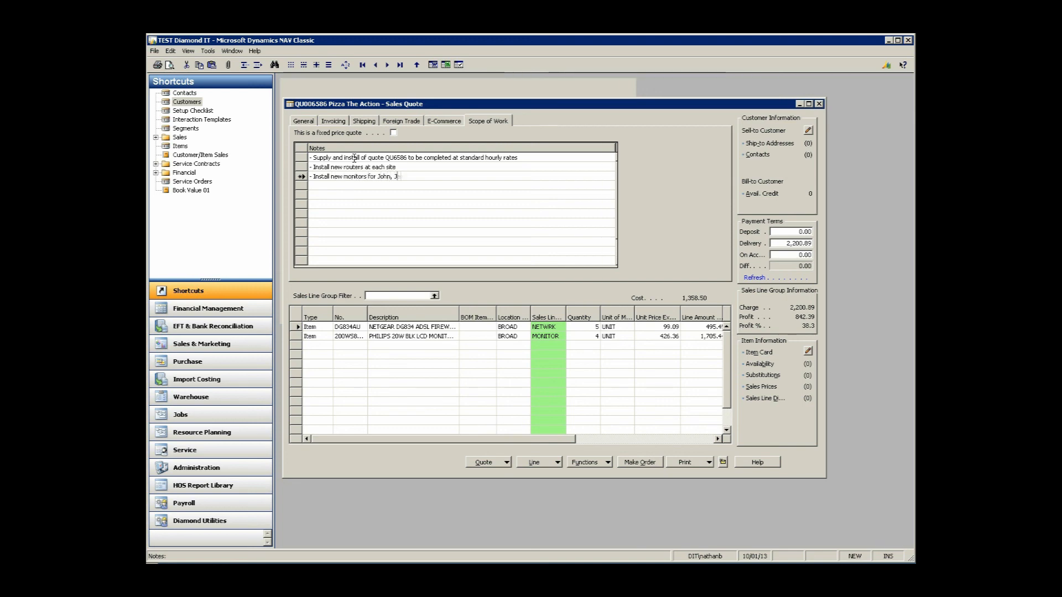
{"action": "type", "text": "ames, Jeff and Jack"}
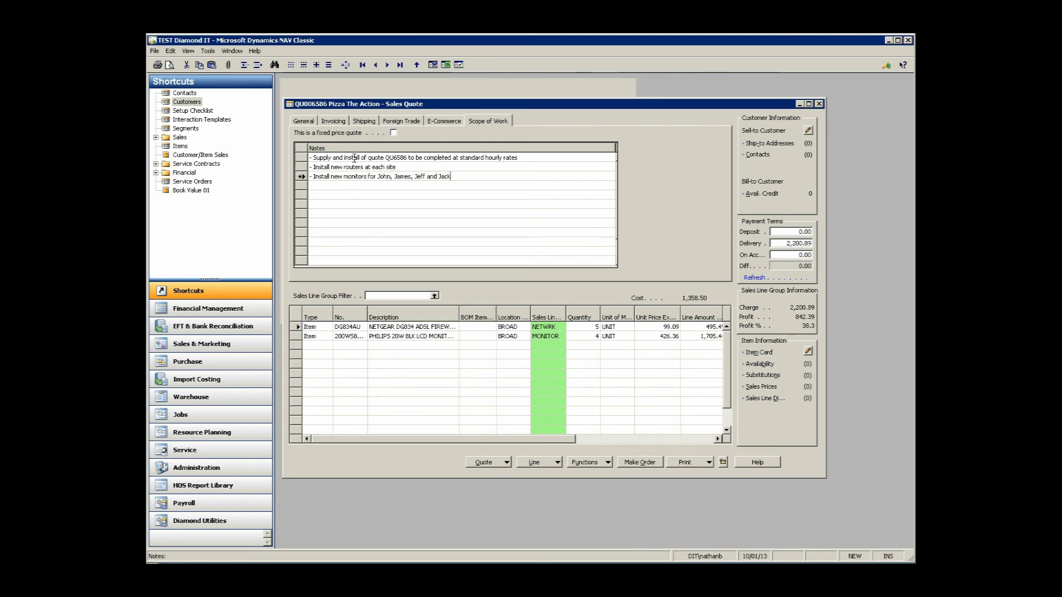